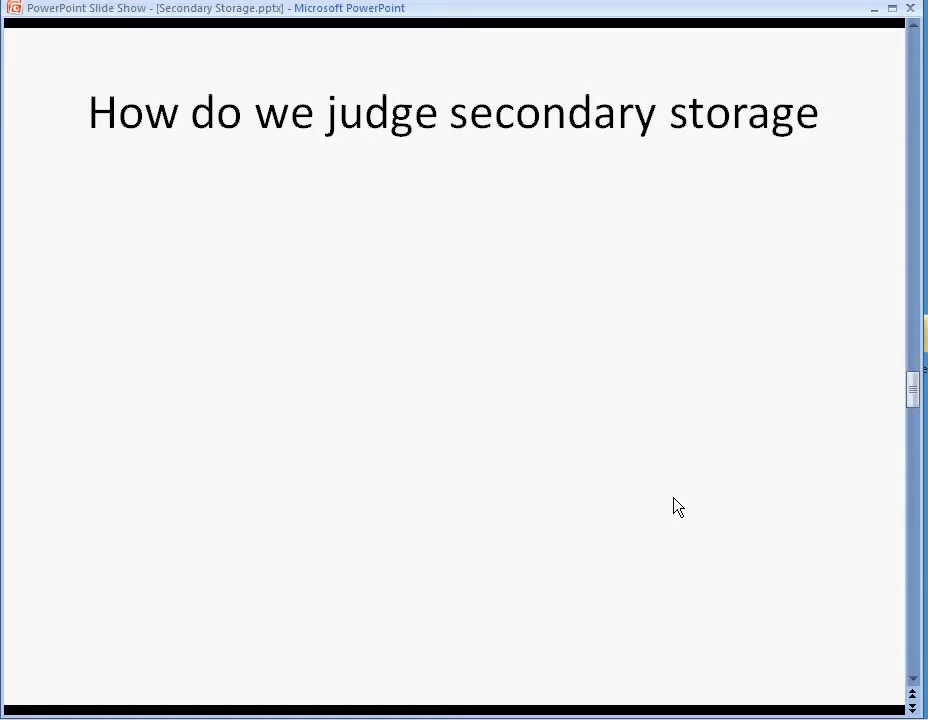
Reveal the Capacity, Speed, Portability, Durability and Reliability bullets, then end the slide show.
key("Page_Down")
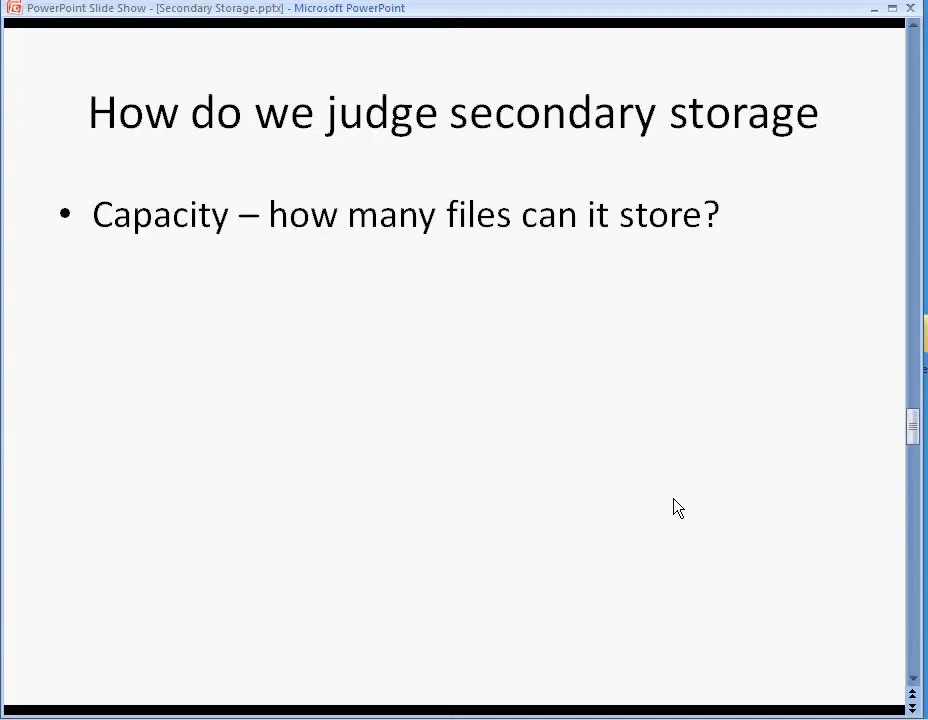
key("Page_Down")
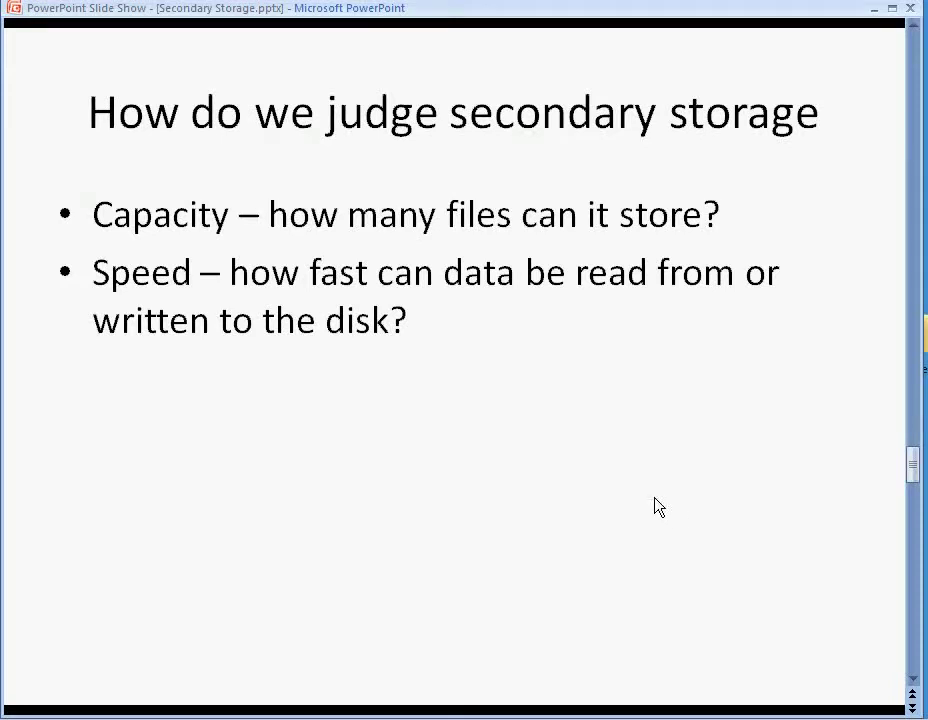
key("Page_Down")
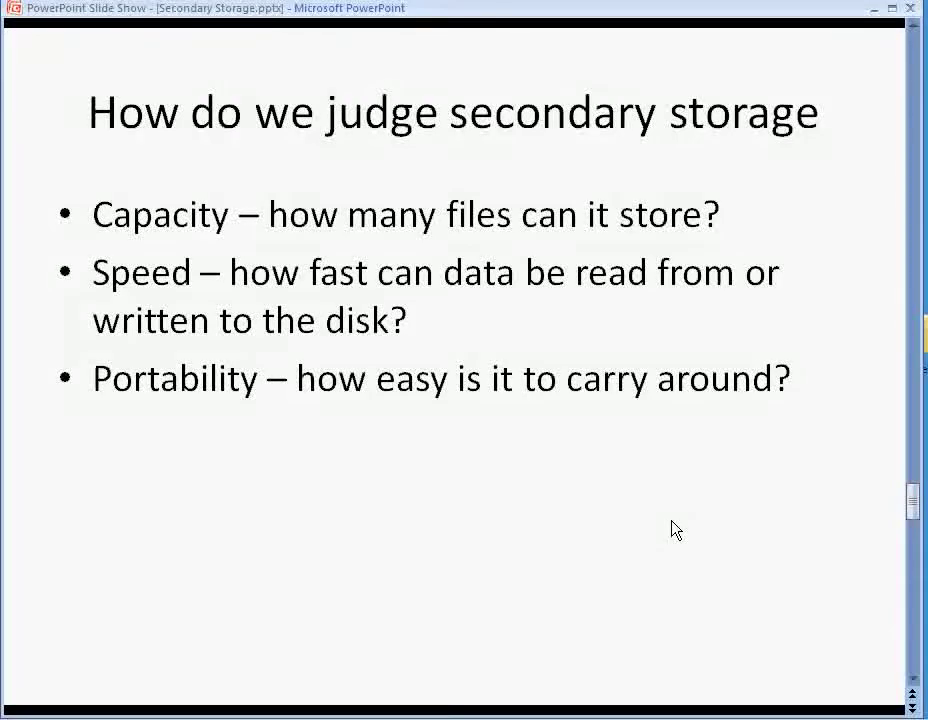
key("Page_Down")
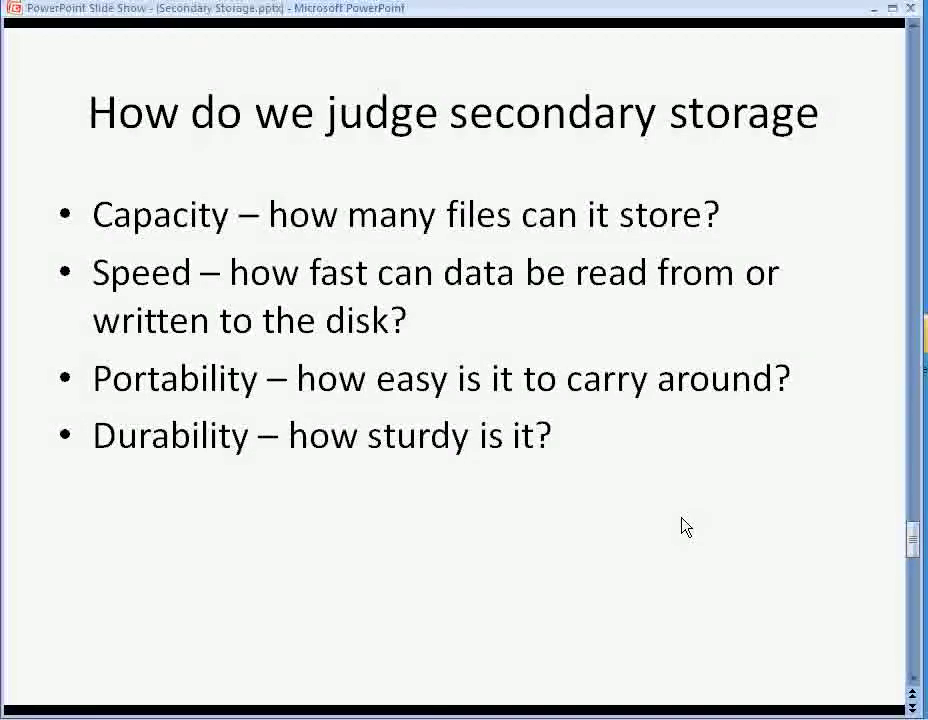
key("Page_Down")
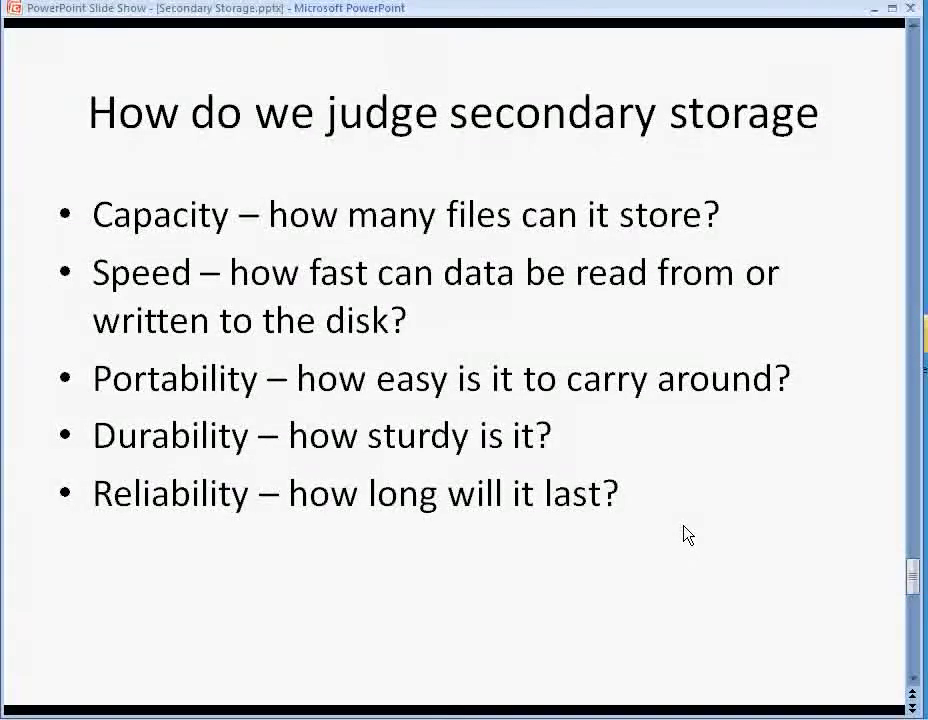
key("Page_Down")
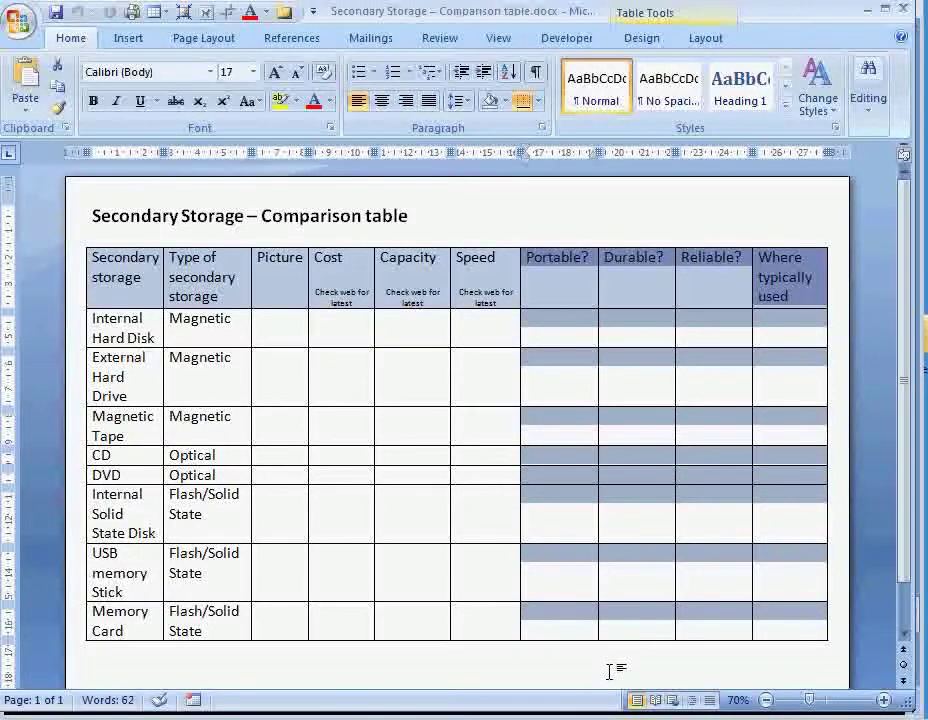
Highlight the Secondary storage column, then the Magnetic, Optical and Flash/Solid State Type entries.
left_click(633, 630)
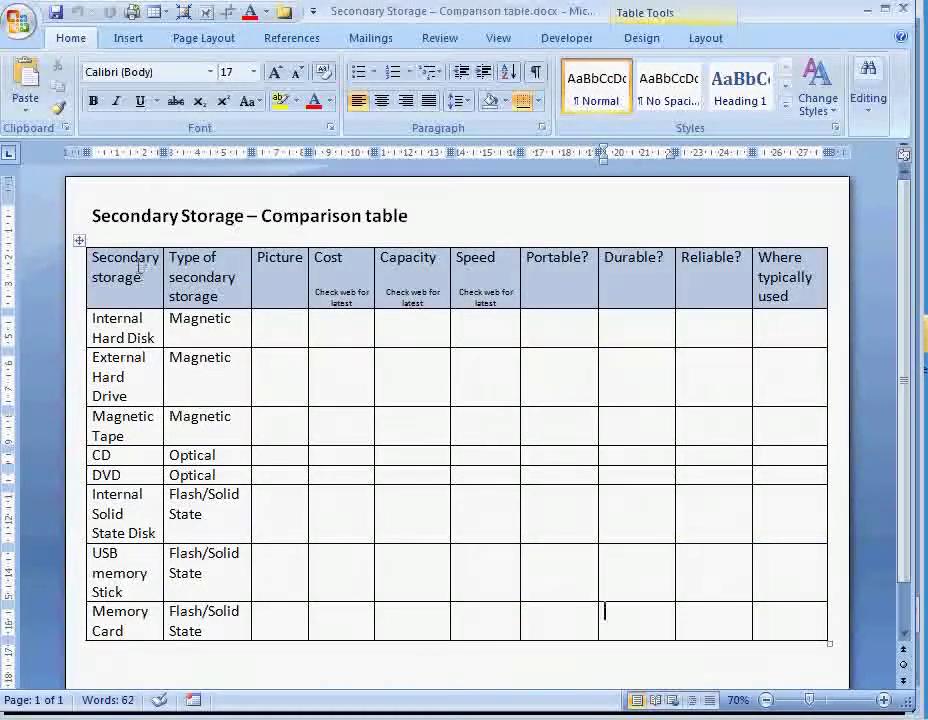
left_click_drag(138, 258, 122, 598)
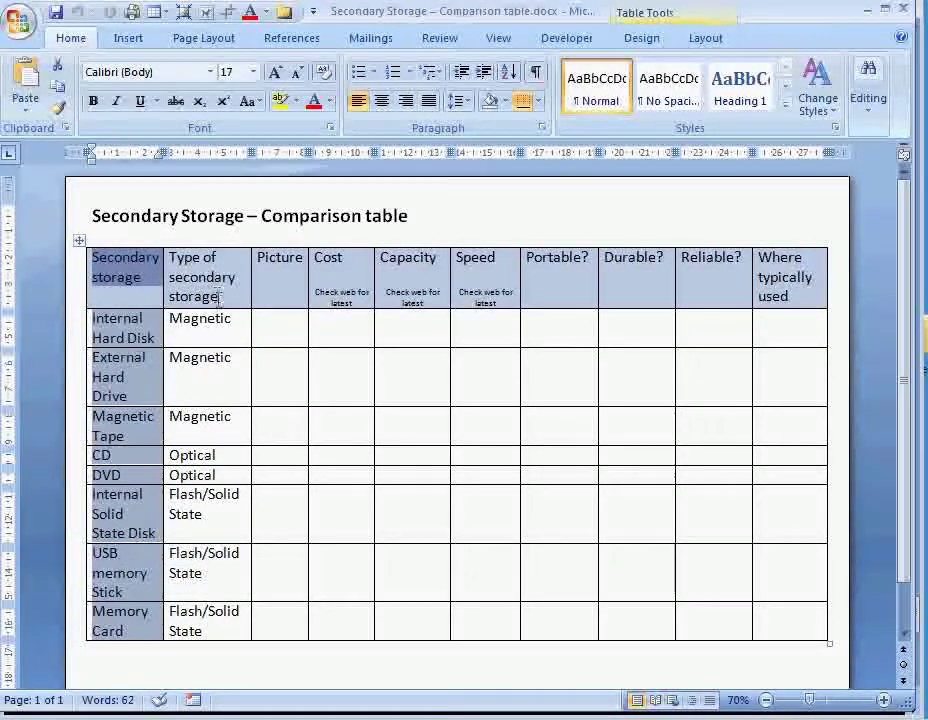
left_click_drag(220, 318, 205, 475)
left_click(213, 452)
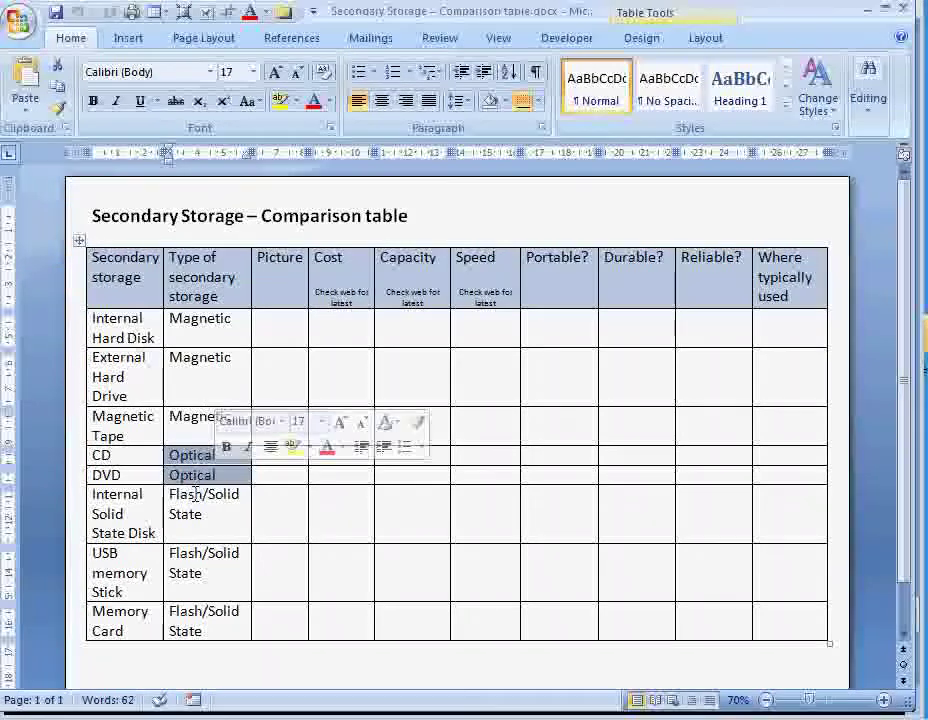
left_click_drag(191, 495, 210, 598)
left_click(222, 530)
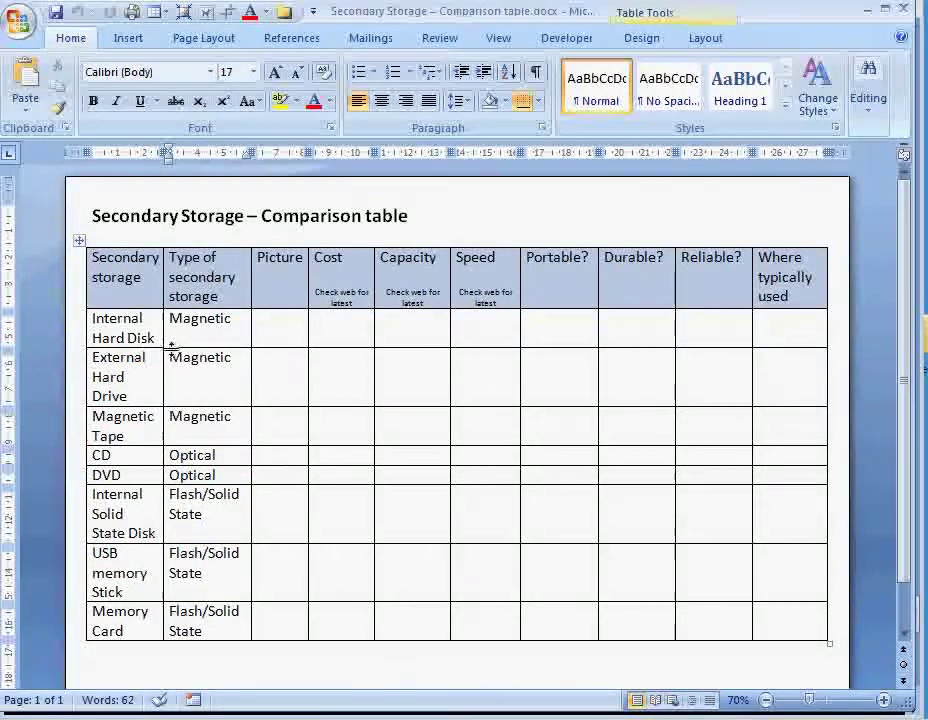
Select the Portable?, Durable?, Reliable? and Where typically used columns in turn.
left_click(567, 243)
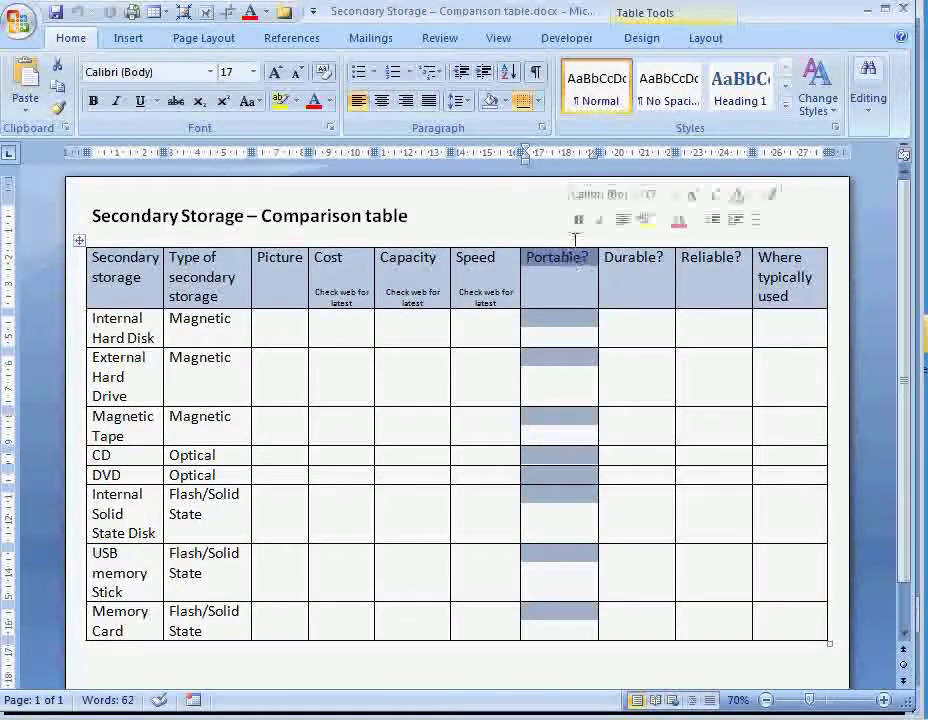
left_click(583, 335)
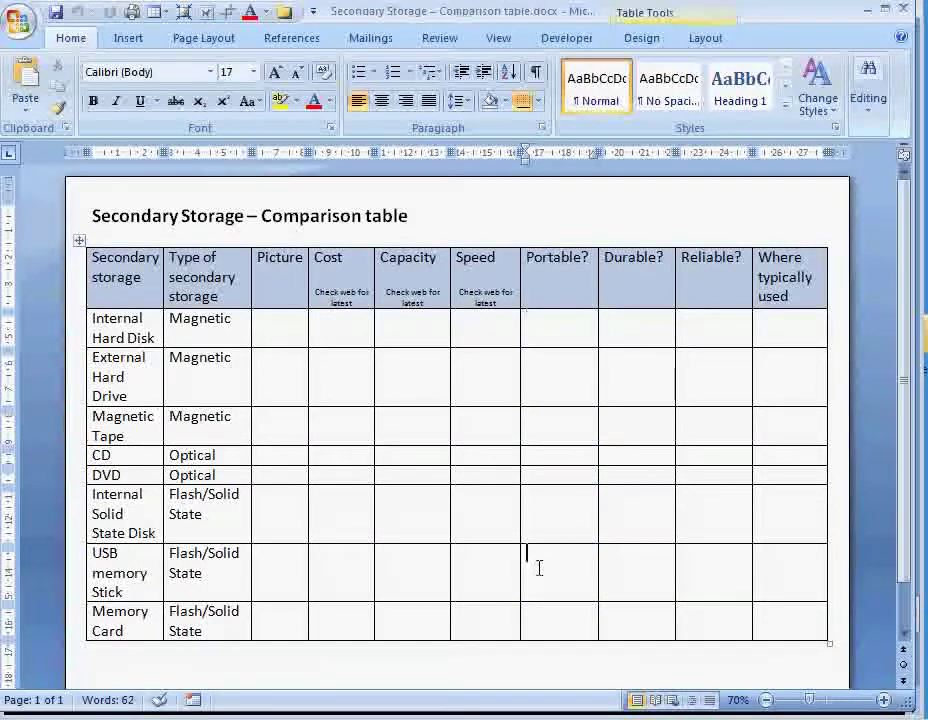
left_click(629, 244)
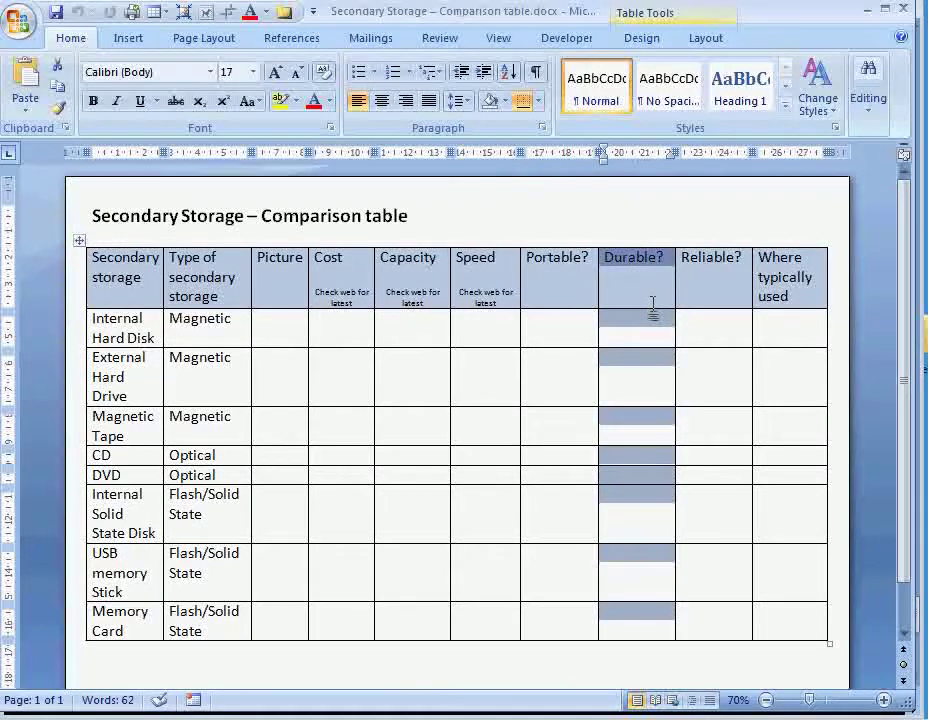
left_click(716, 246)
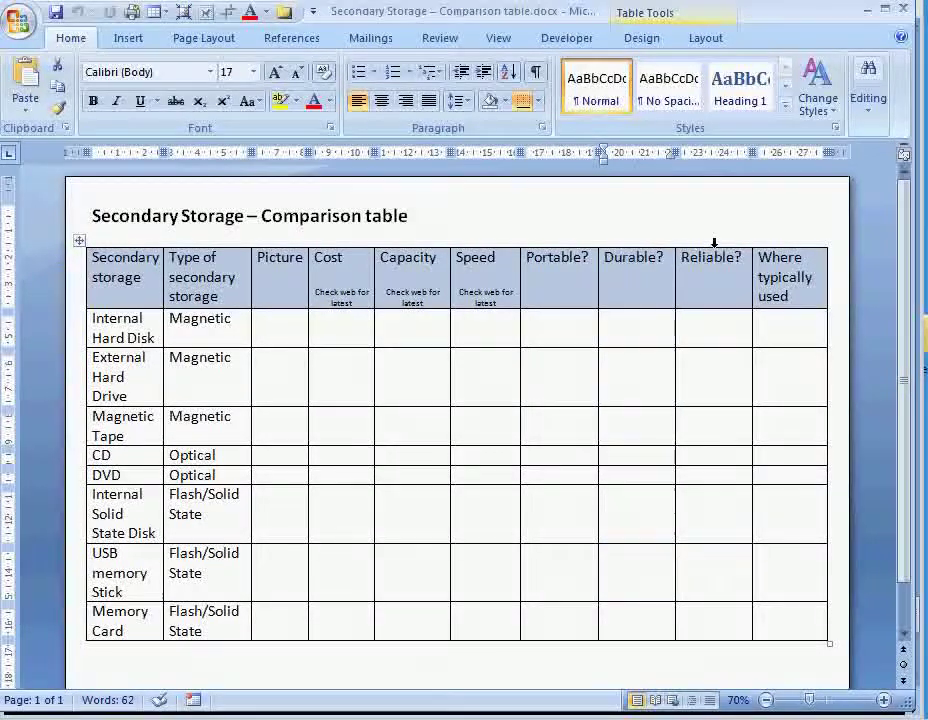
left_click(714, 242)
left_click(785, 242)
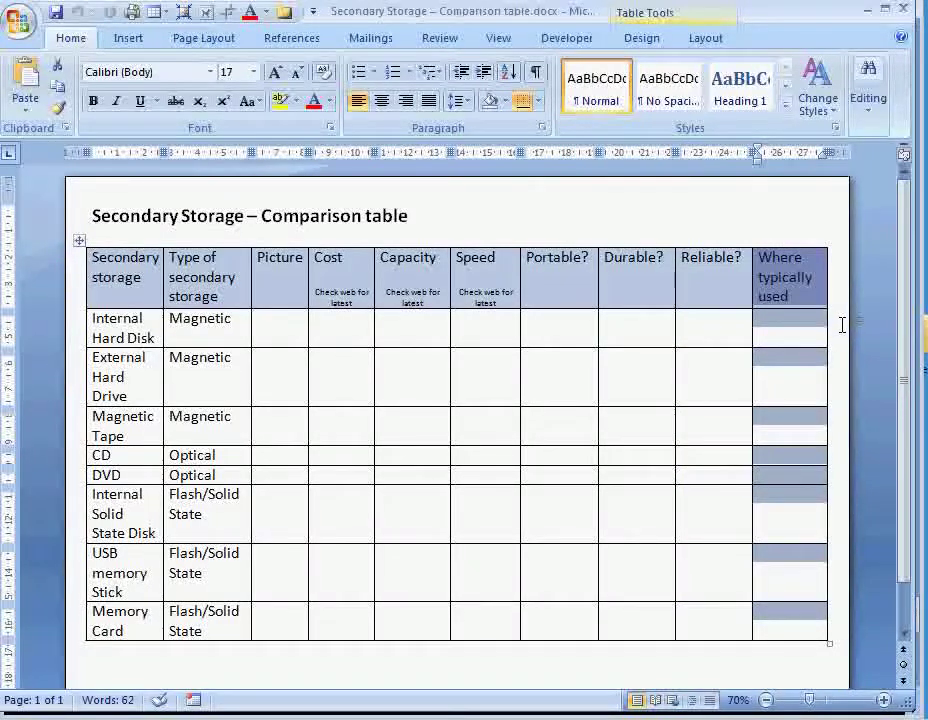
left_click(789, 295)
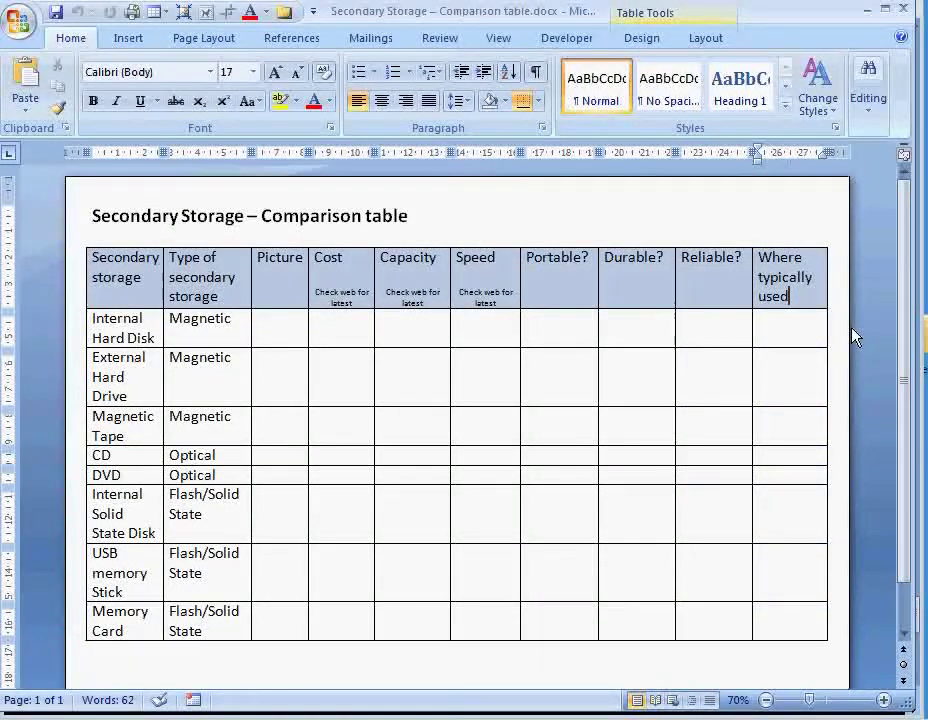
Highlight the storage names and Cost, Capacity, Speed columns, then switch to Chrome's address bar.
left_click_drag(118, 330, 120, 418)
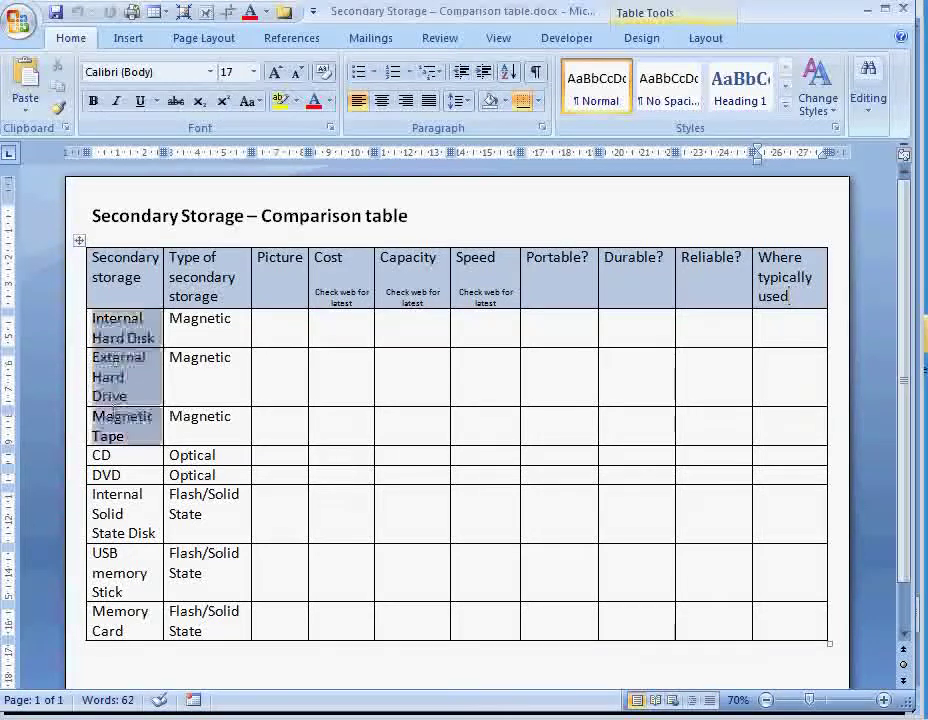
left_click_drag(104, 613, 153, 343)
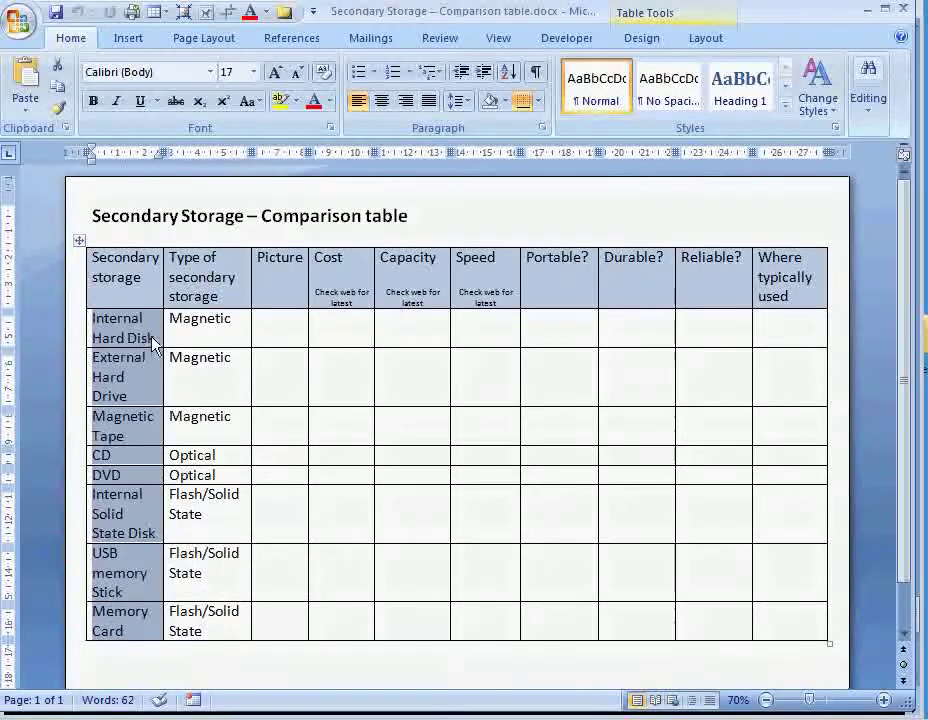
left_click(155, 340)
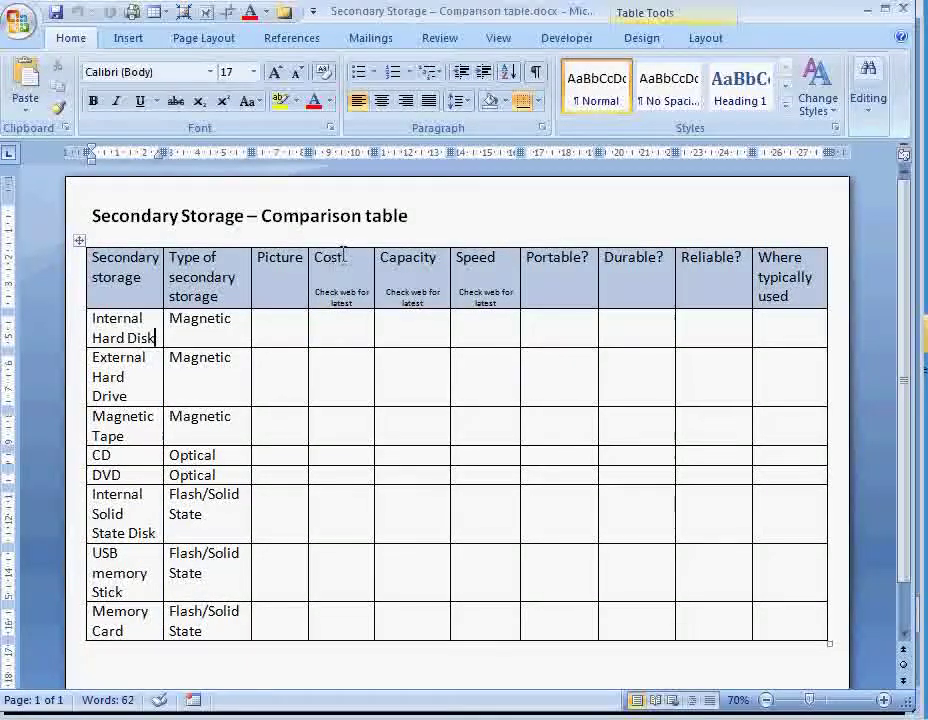
left_click_drag(346, 242, 485, 244)
left_click(787, 410)
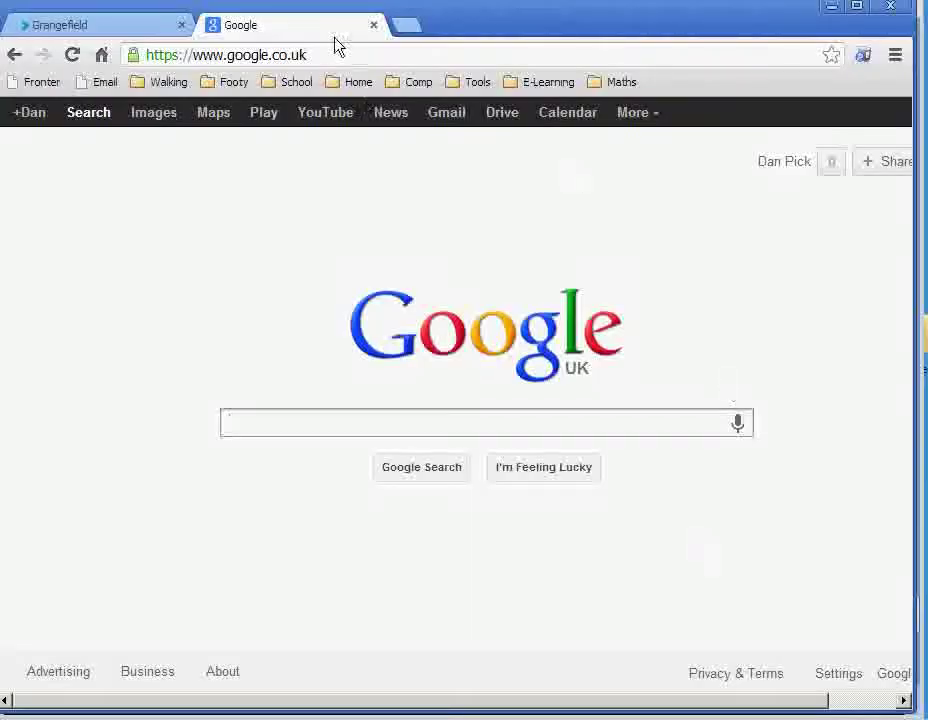
left_click(333, 58)
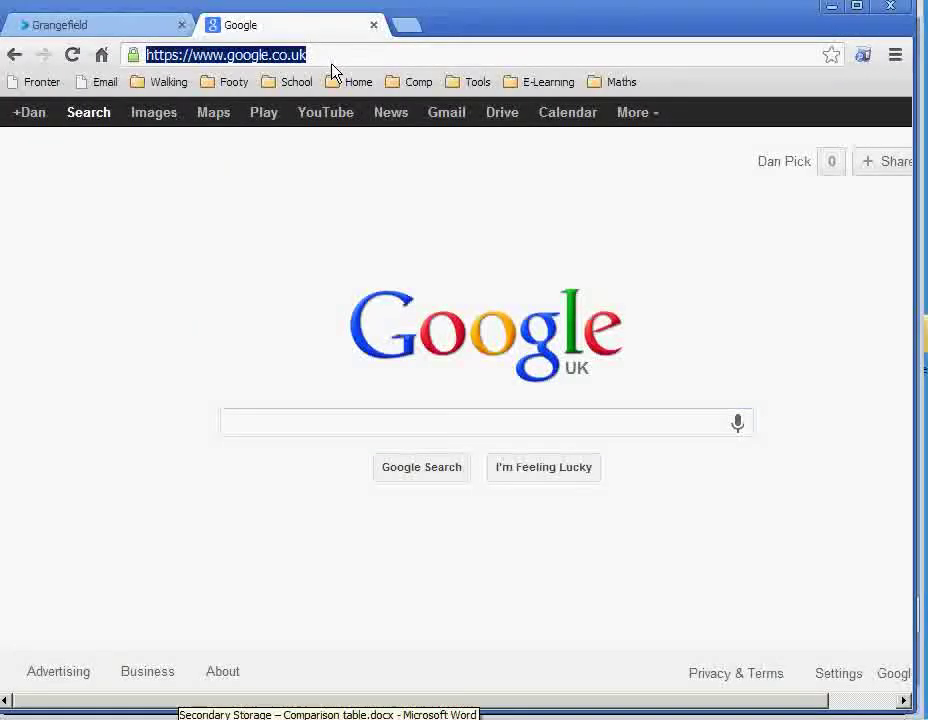
type("www.ebuyer")
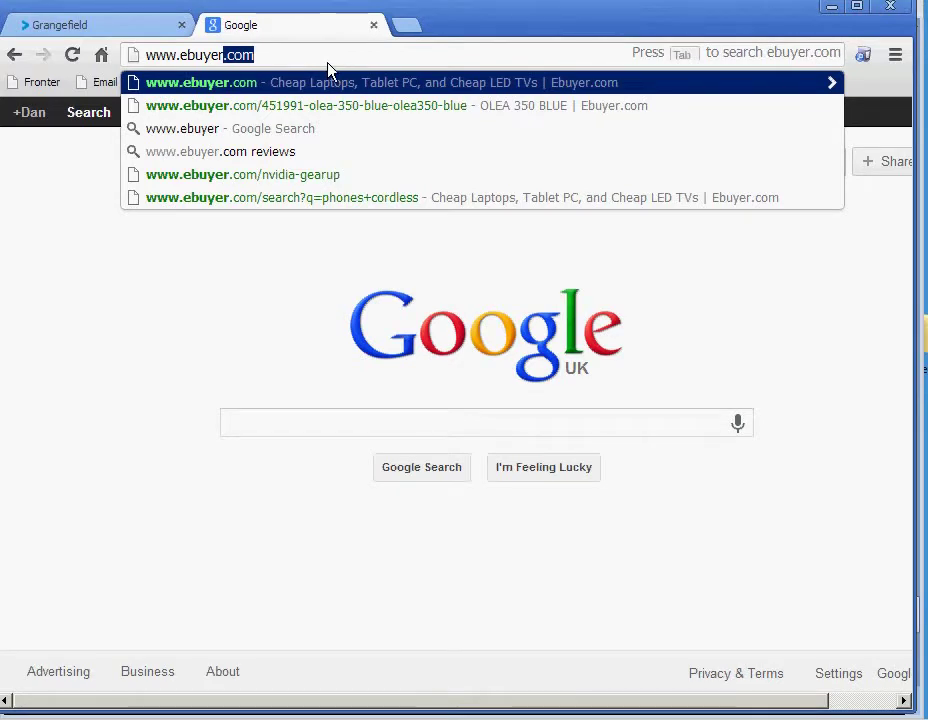
key("Return")
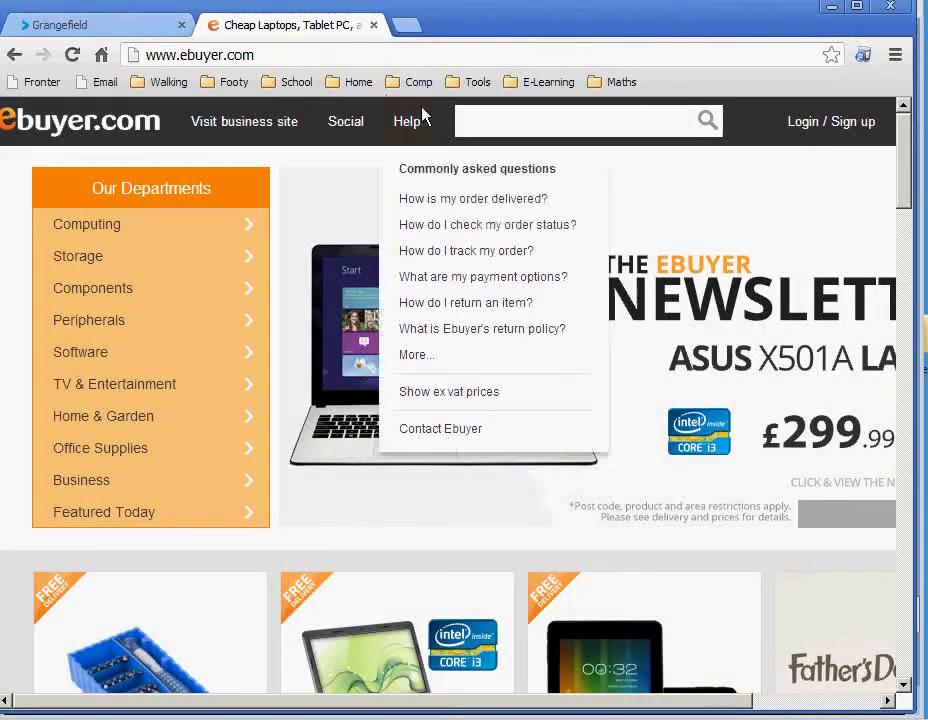
Search ebuyer for 'internal hard drive' and open the Seagate 3TB Barracuda result.
left_click(478, 125)
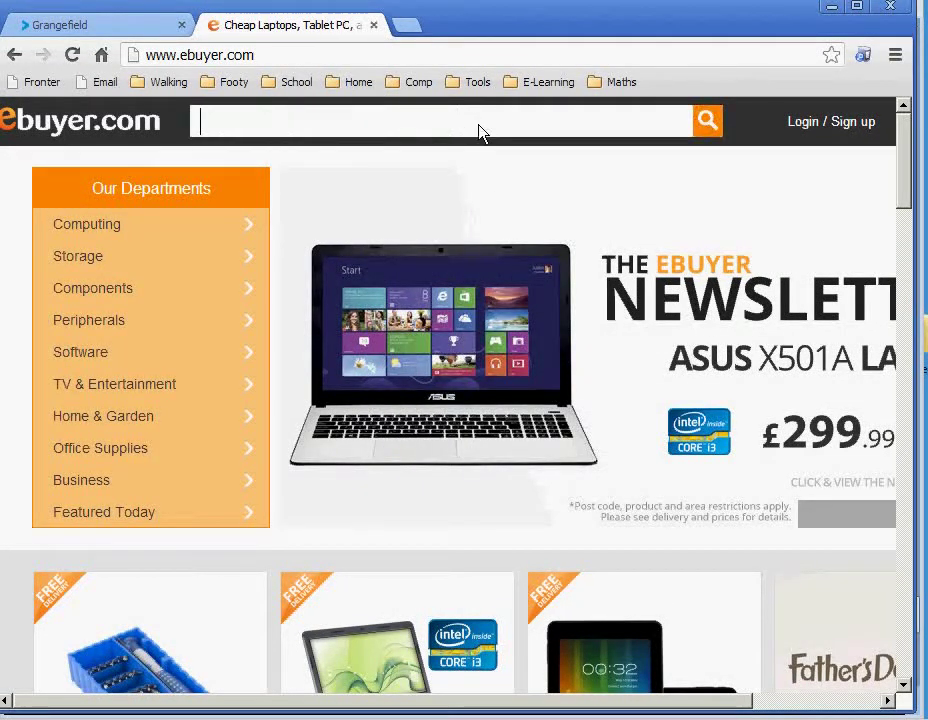
key("alt+Tab")
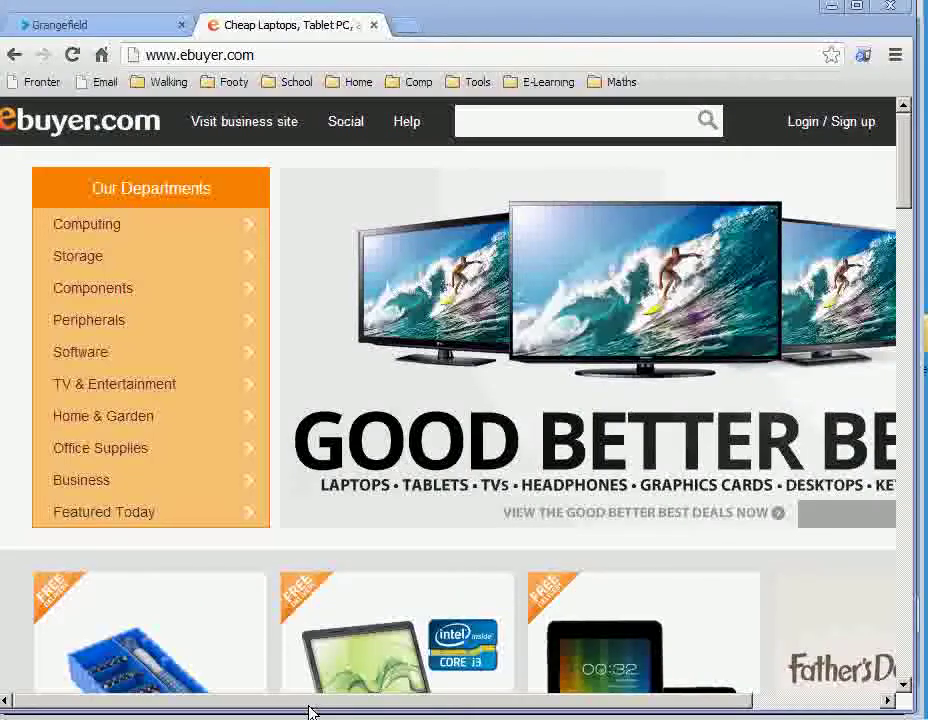
left_click(497, 133)
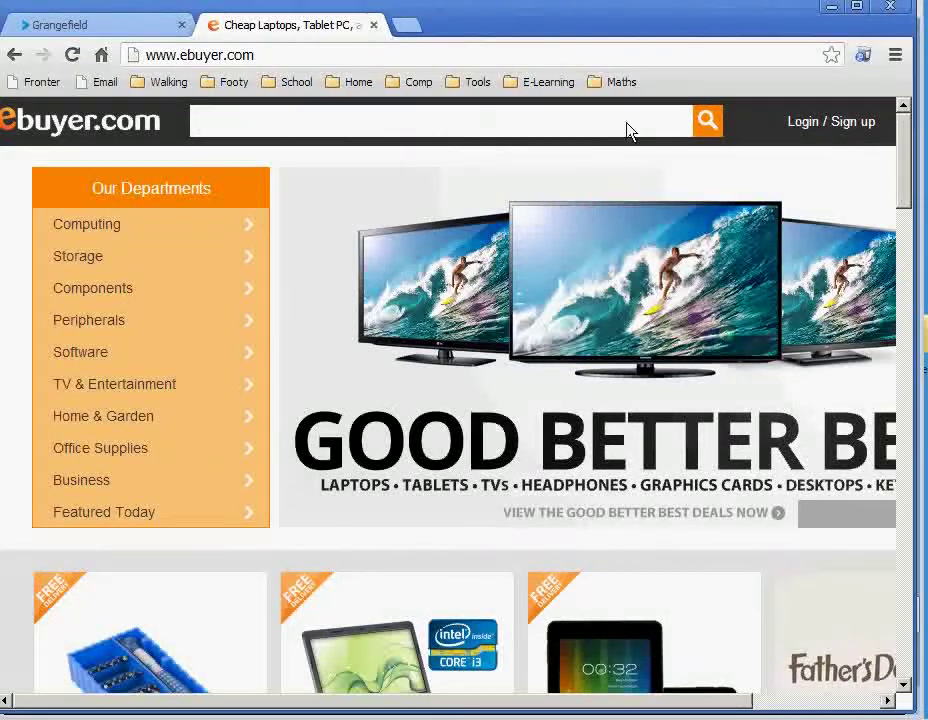
left_click(572, 133)
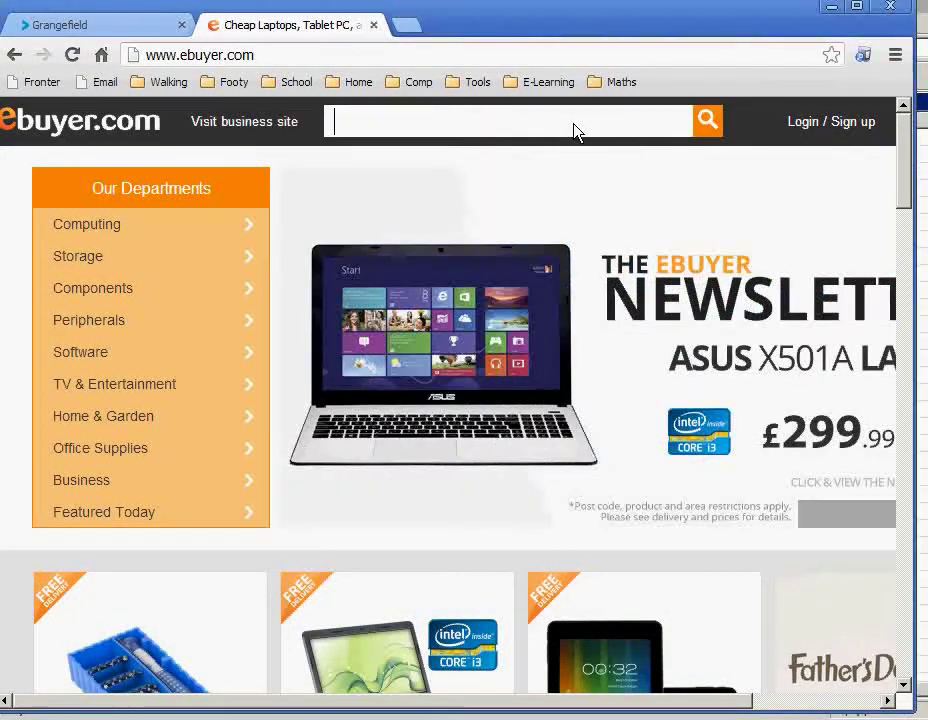
type("internal")
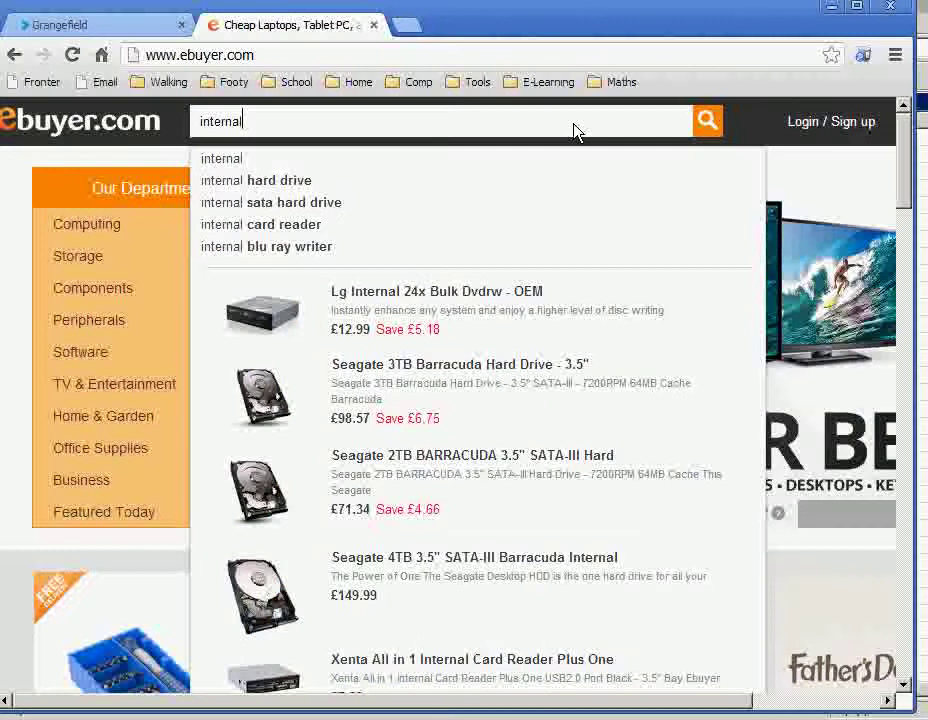
key("Down")
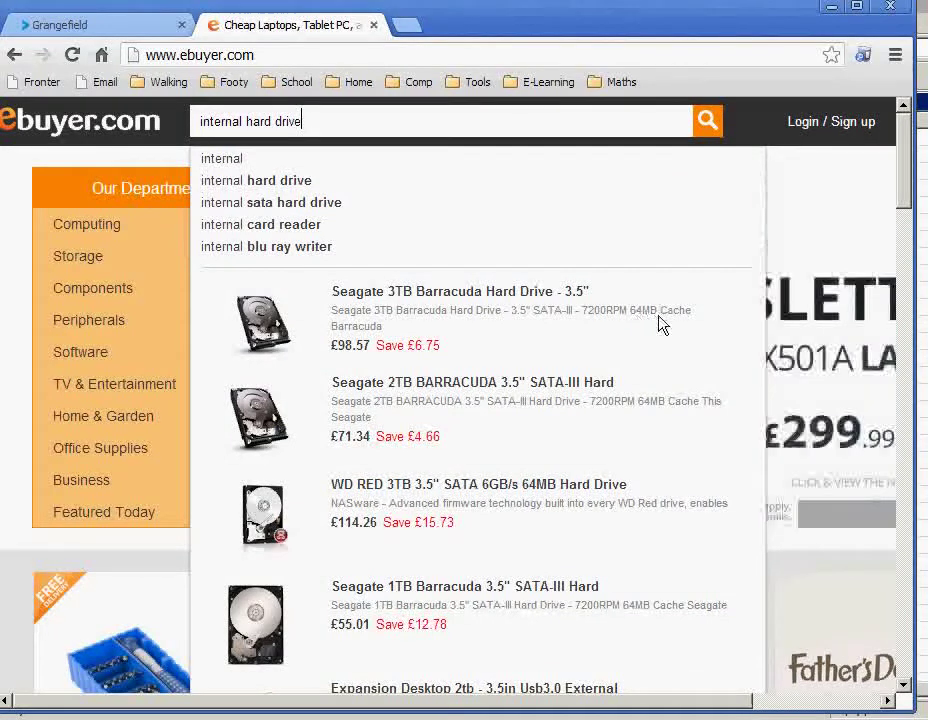
left_click(499, 300)
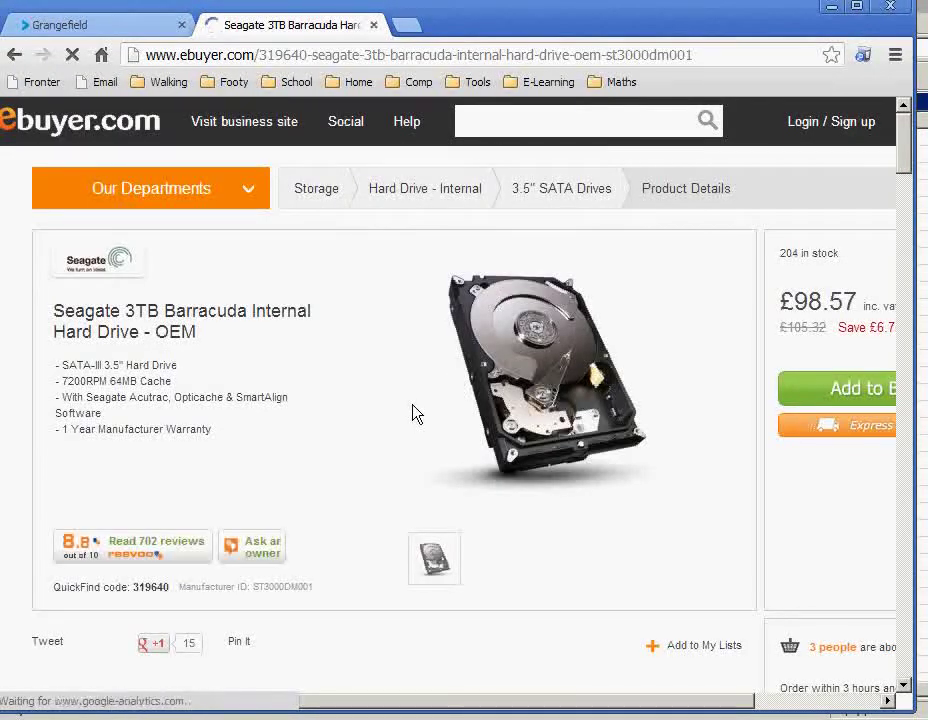
Review the Seagate 3TB Barracuda page priced £98.57, then return to the site search box.
scroll(412, 414, "down", 2)
scroll(410, 407, "down", 4)
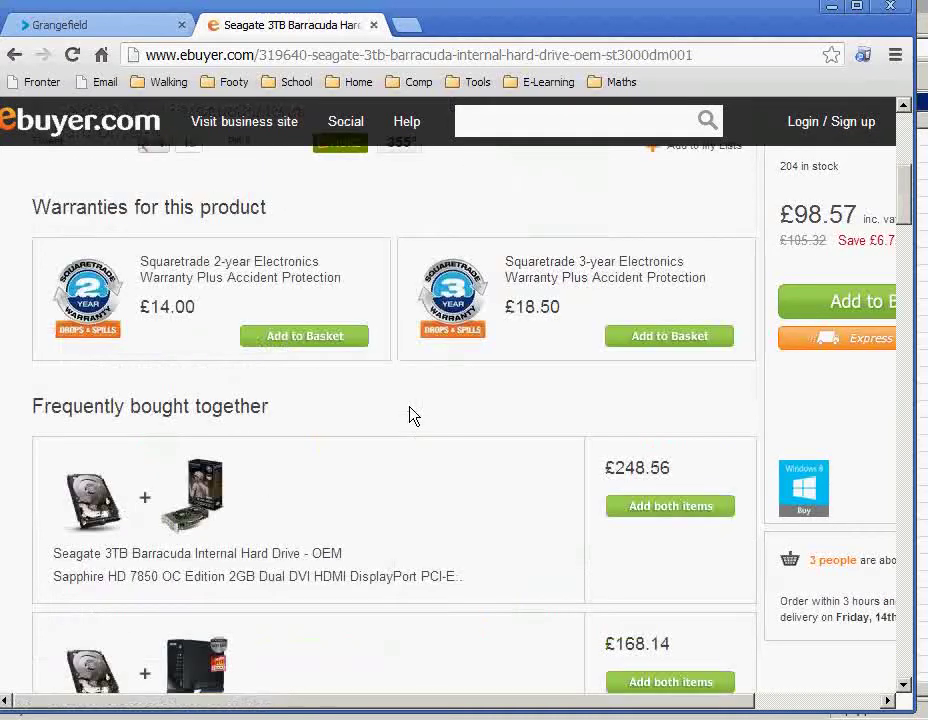
scroll(409, 399, "up", 4)
scroll(410, 405, "up", 2)
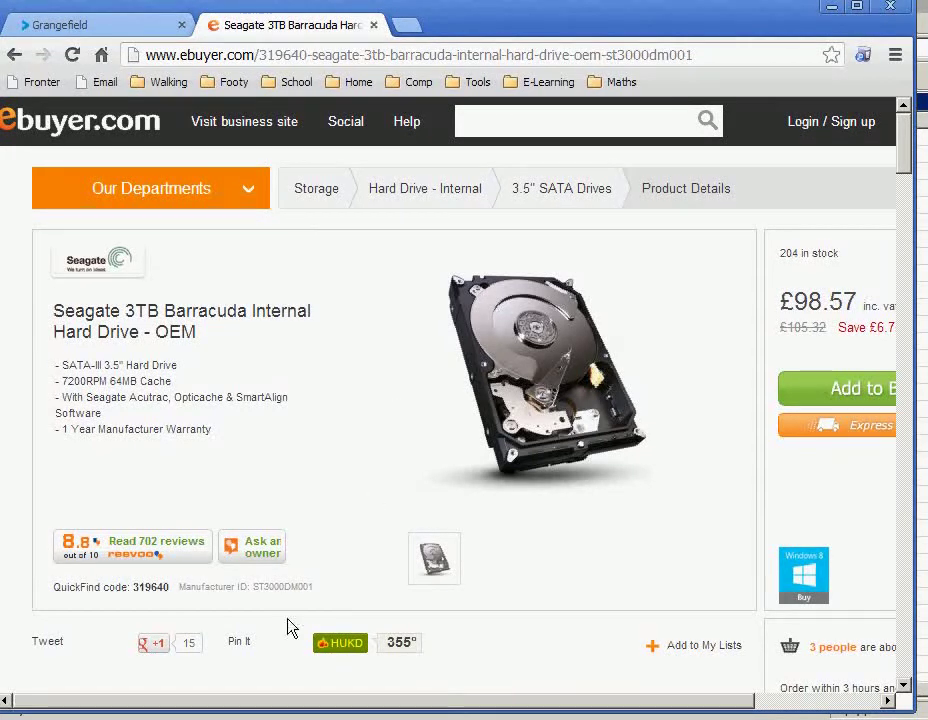
left_click(461, 129)
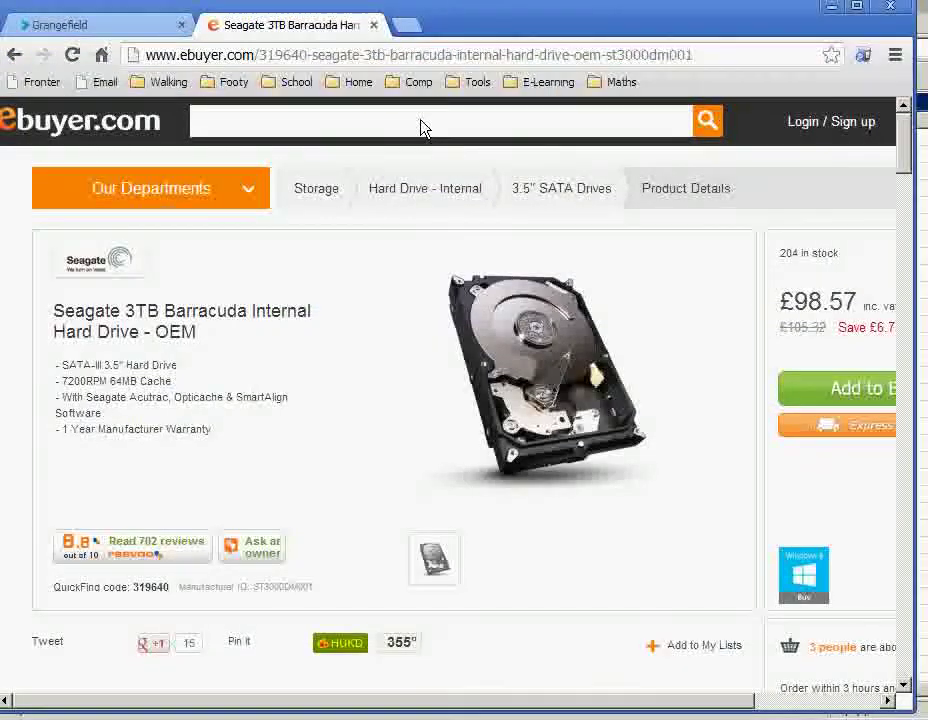
Search ebuyer for 'magnetic tape', returning 74 products.
type("ma")
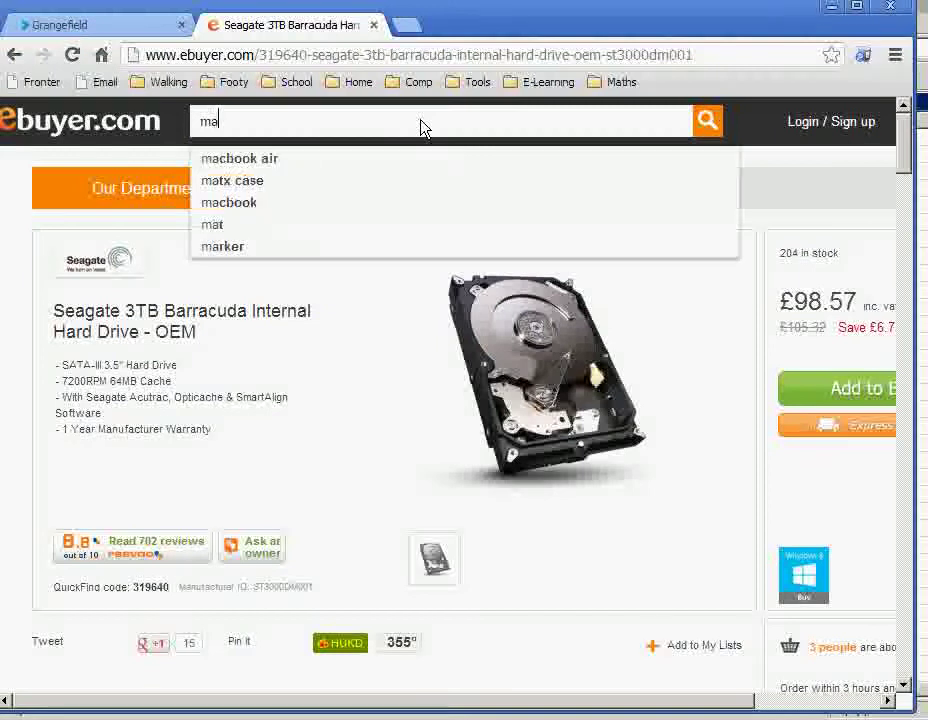
type("gne")
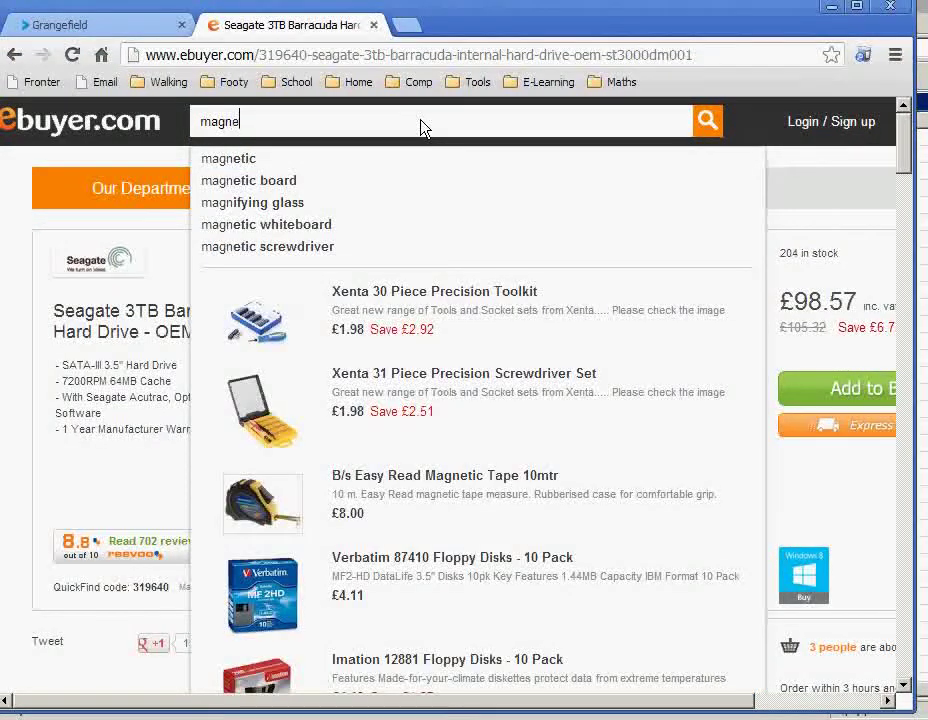
type("tic tape")
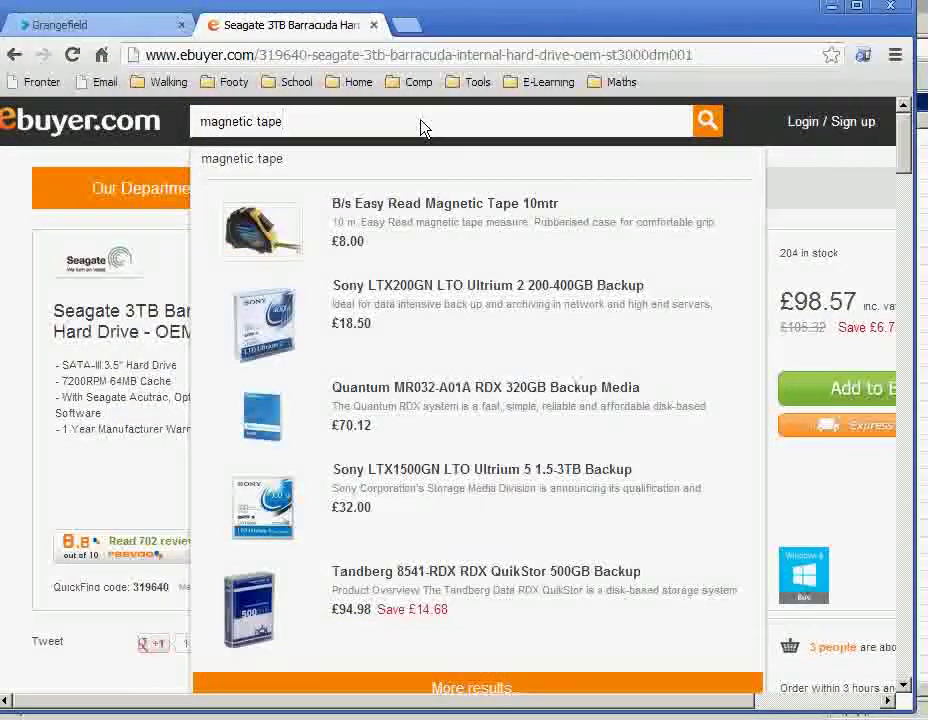
key("Return")
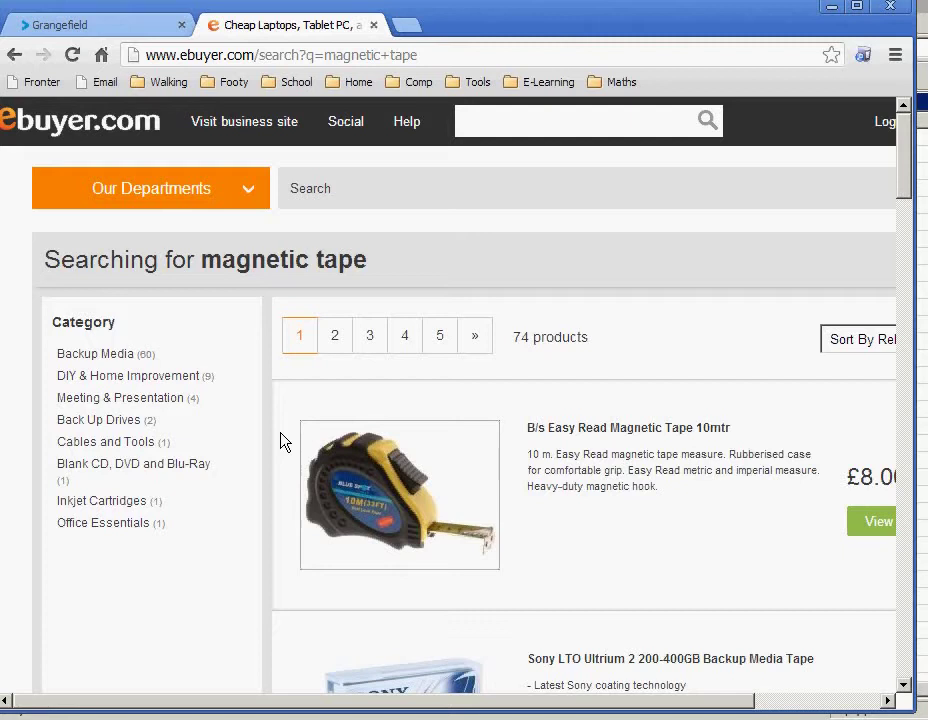
Browse the tape results and open the Sony LTO Ultrium 2 200-400GB Backup Media Tape (£18.50).
scroll(281, 441, "down", 1)
scroll(283, 434, "down", 1)
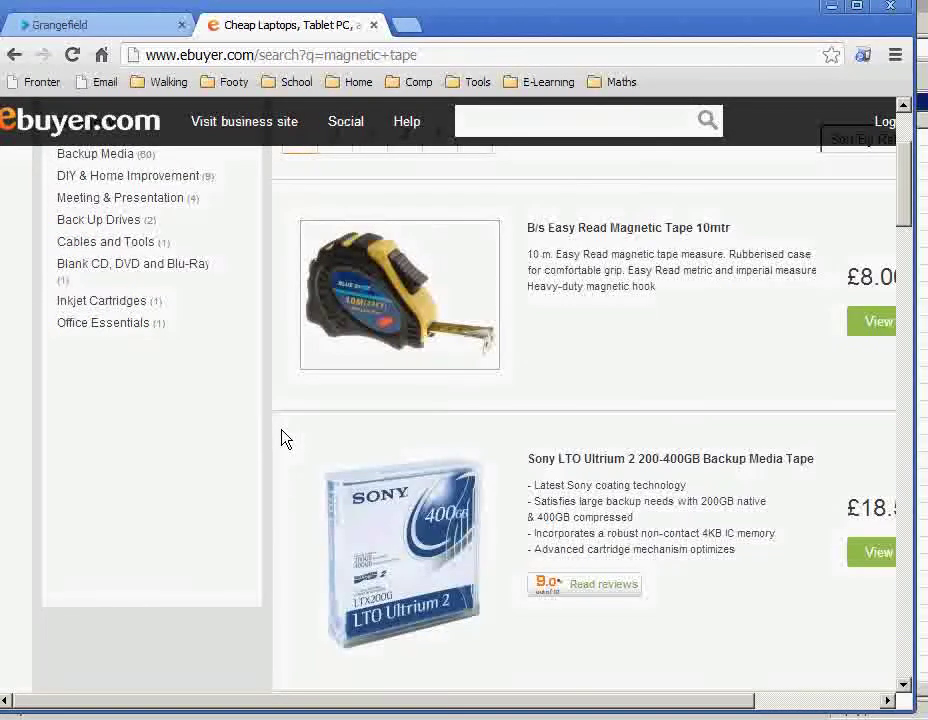
scroll(283, 434, "up", 1)
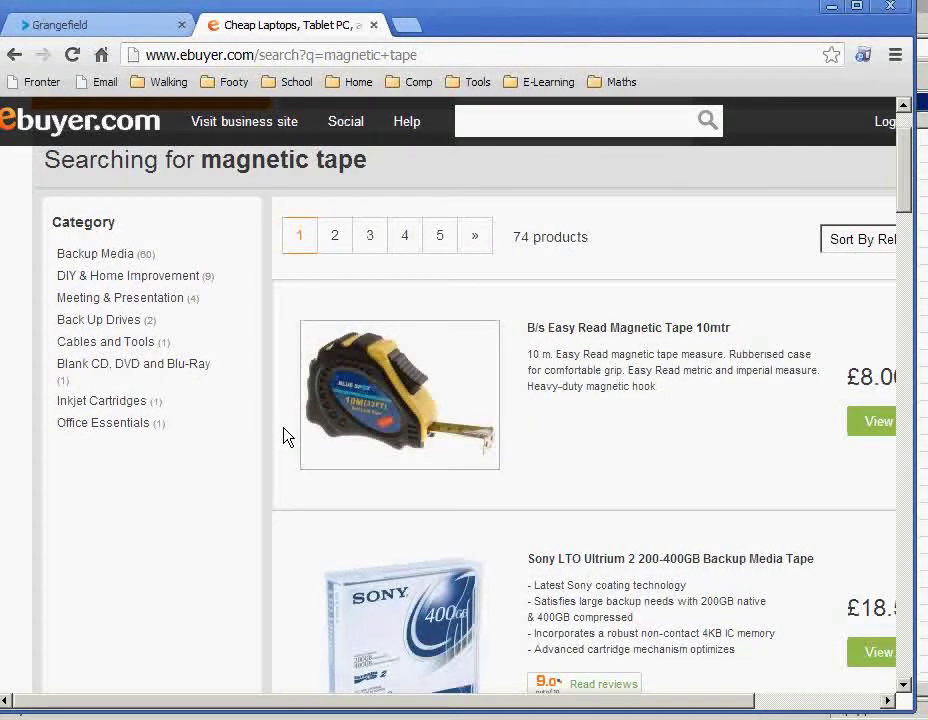
scroll(284, 437, "down", 1)
left_click_drag(621, 705, 735, 712)
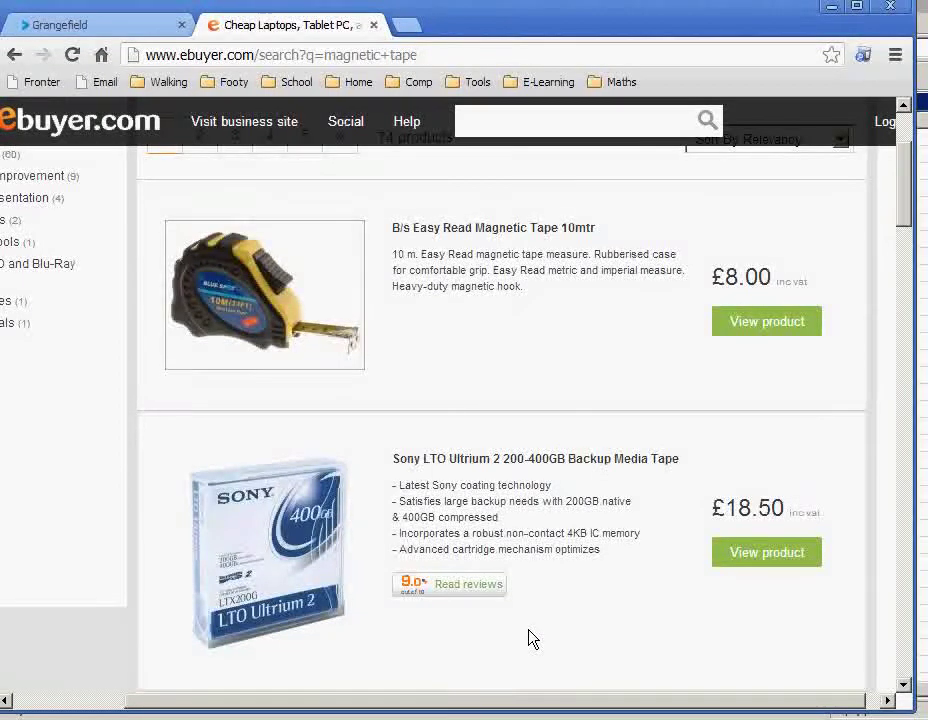
scroll(532, 638, "down", 1)
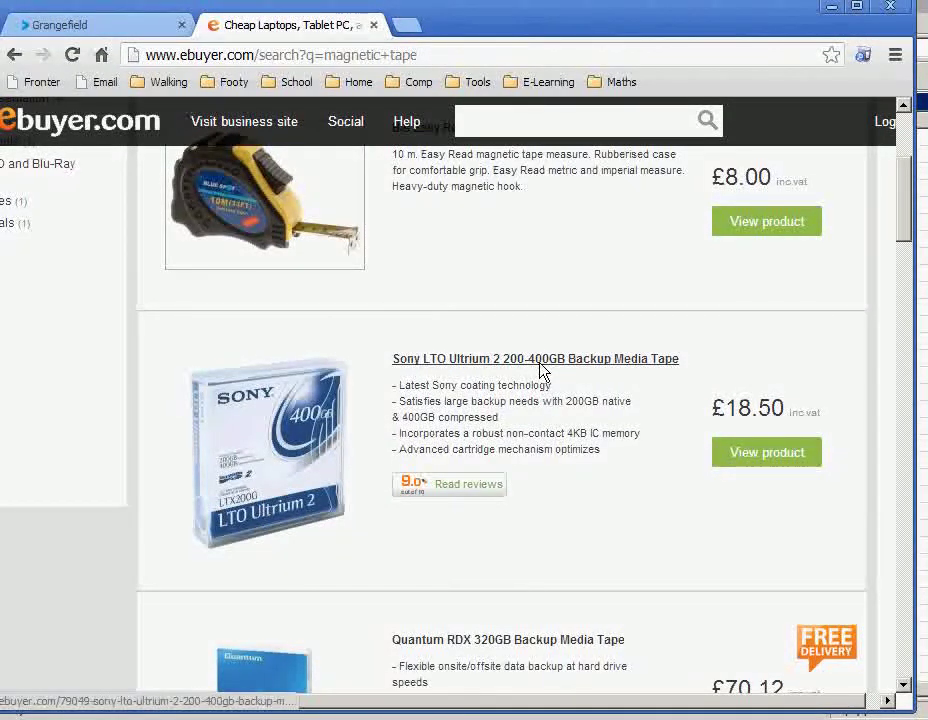
left_click(617, 370)
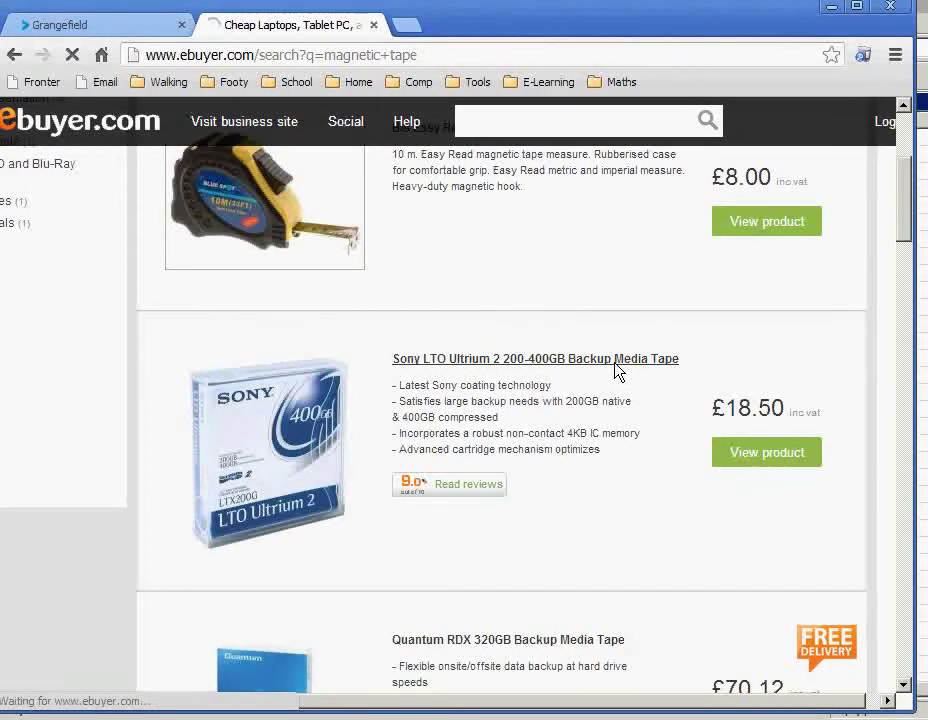